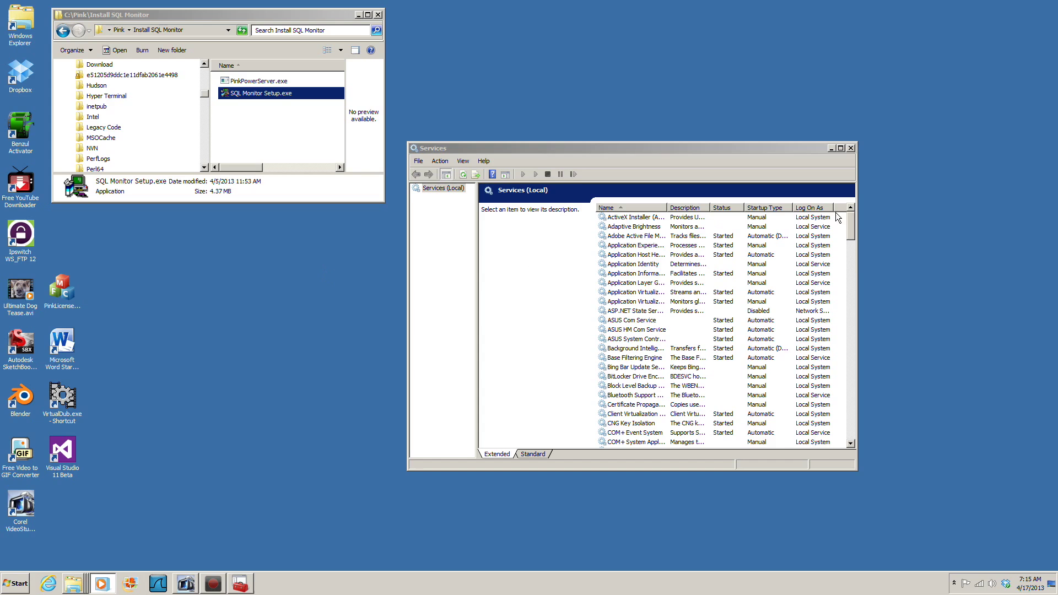
- Scroll the Services list down until the PinkPowerServer service is visible
drag(852, 222, 847, 320)
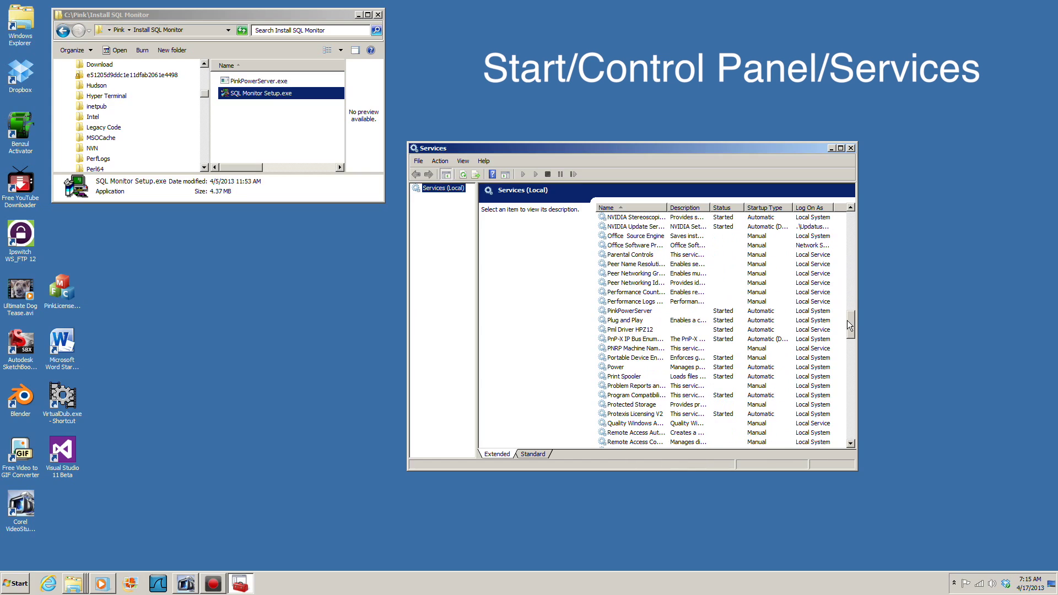
click(621, 313)
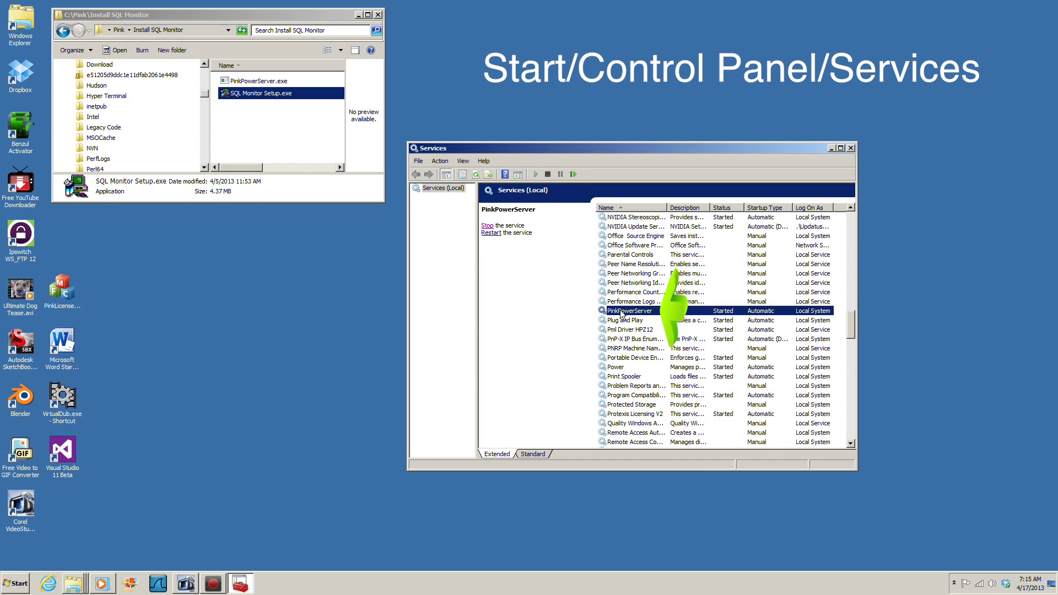
right_click(621, 312)
click(626, 396)
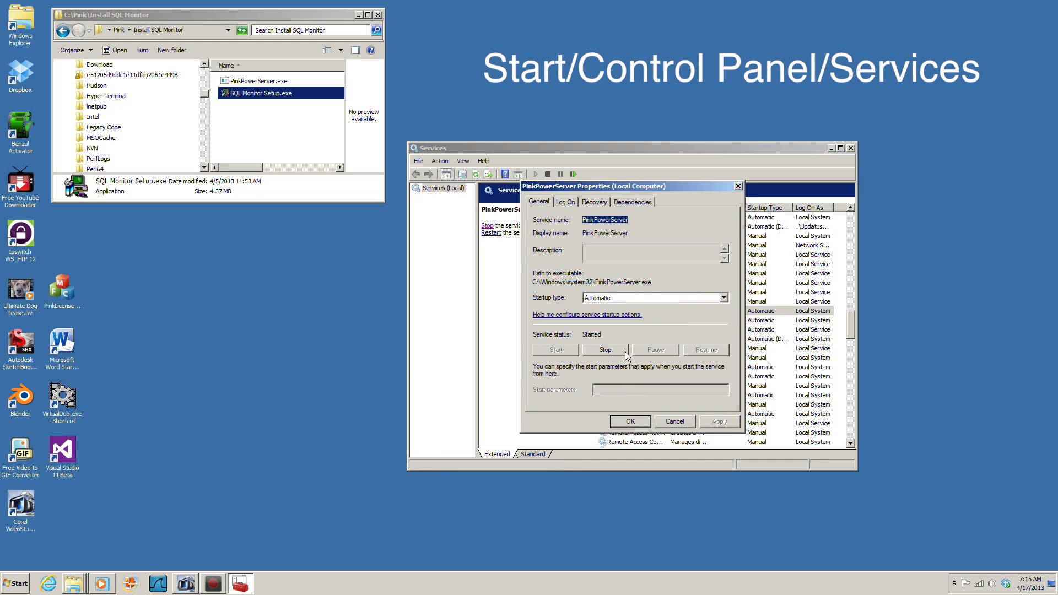
click(566, 203)
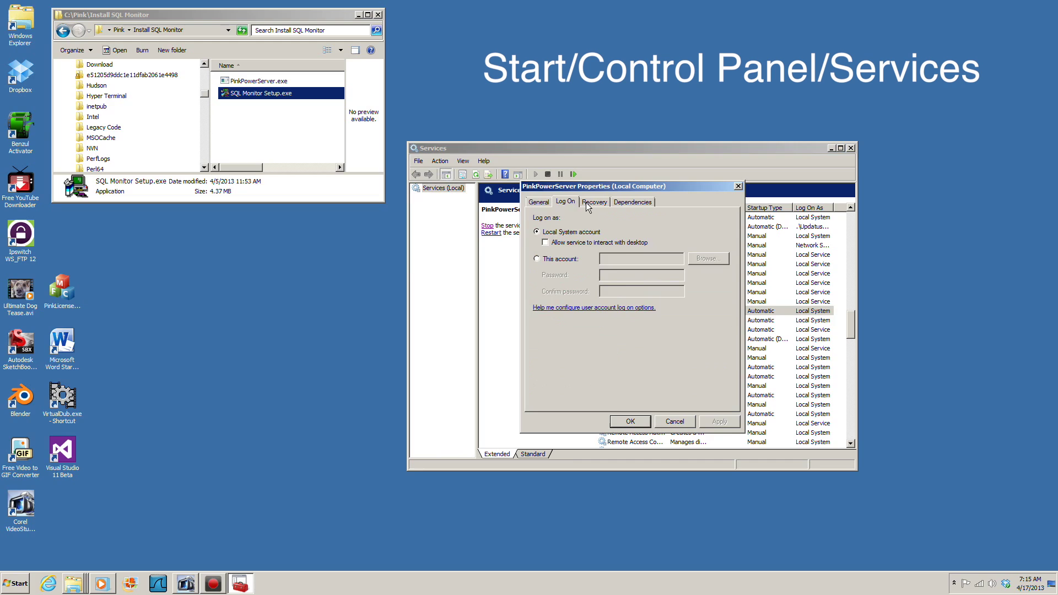
click(587, 205)
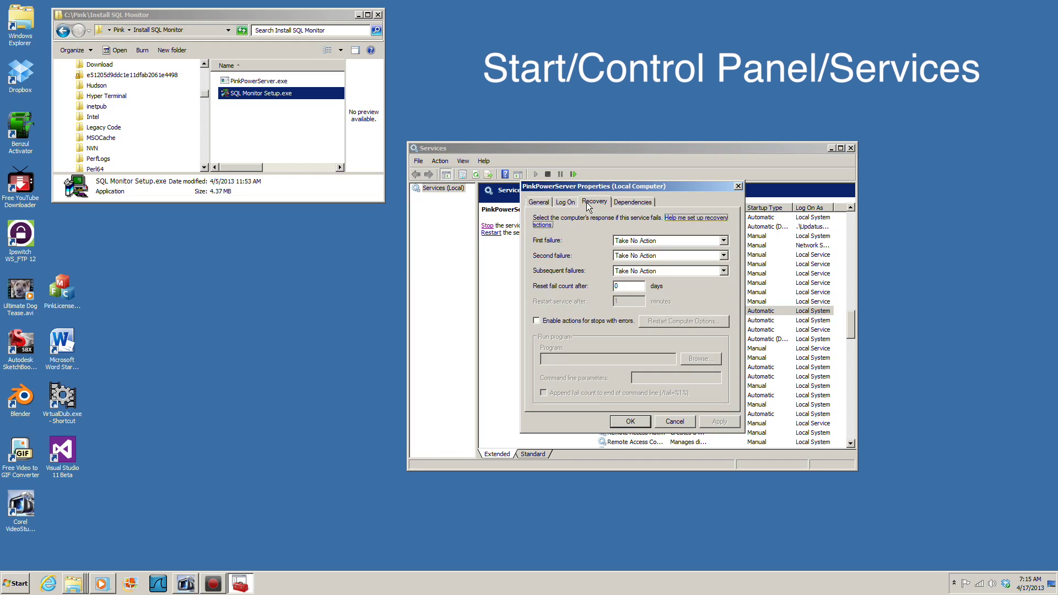
click(629, 202)
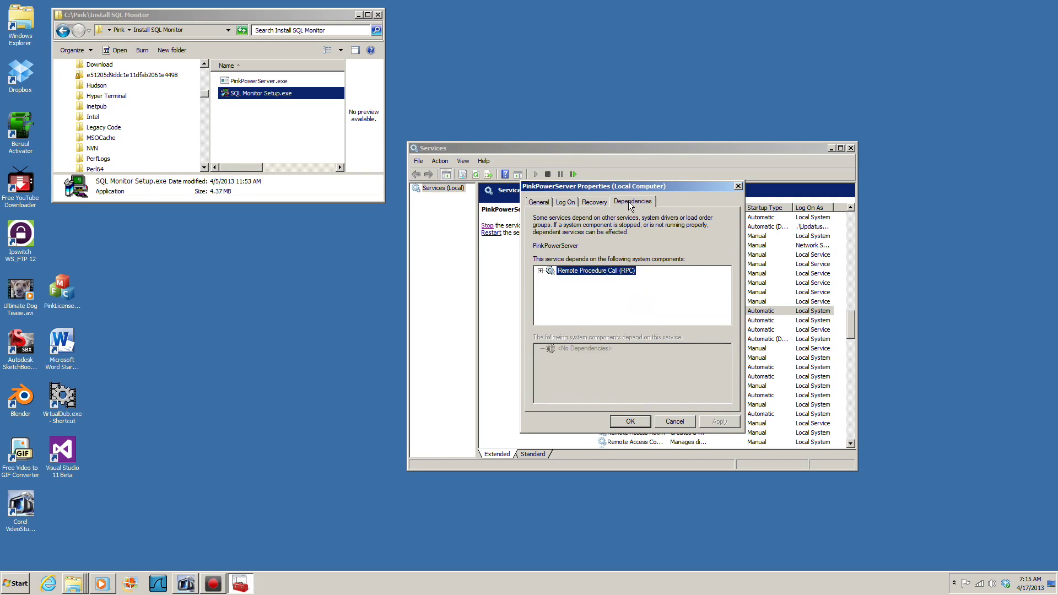
click(622, 426)
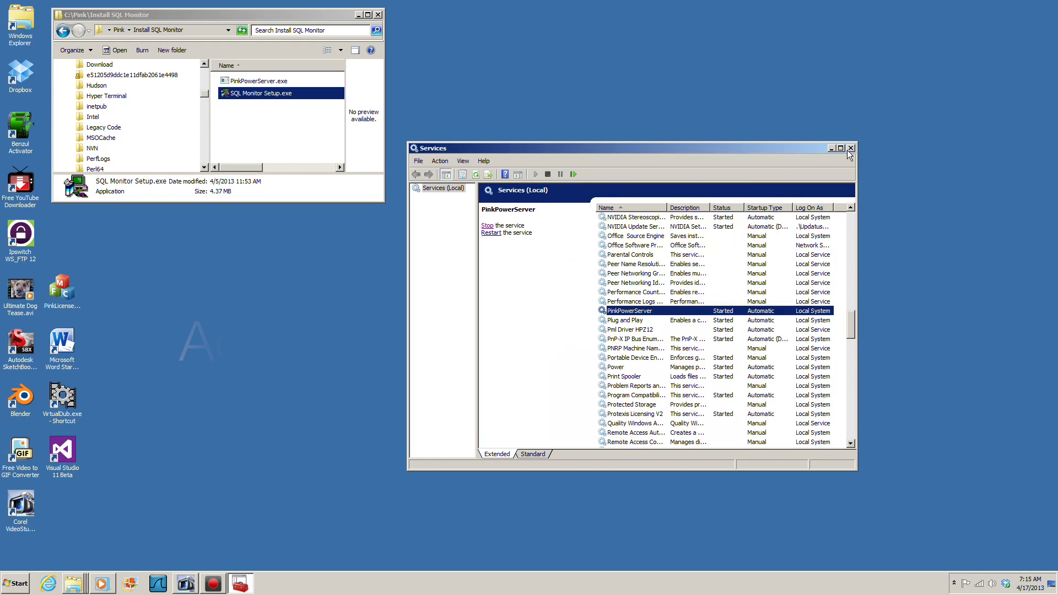
- Close the Services window and run SQL Monitor Setup.exe as administrator
click(850, 149)
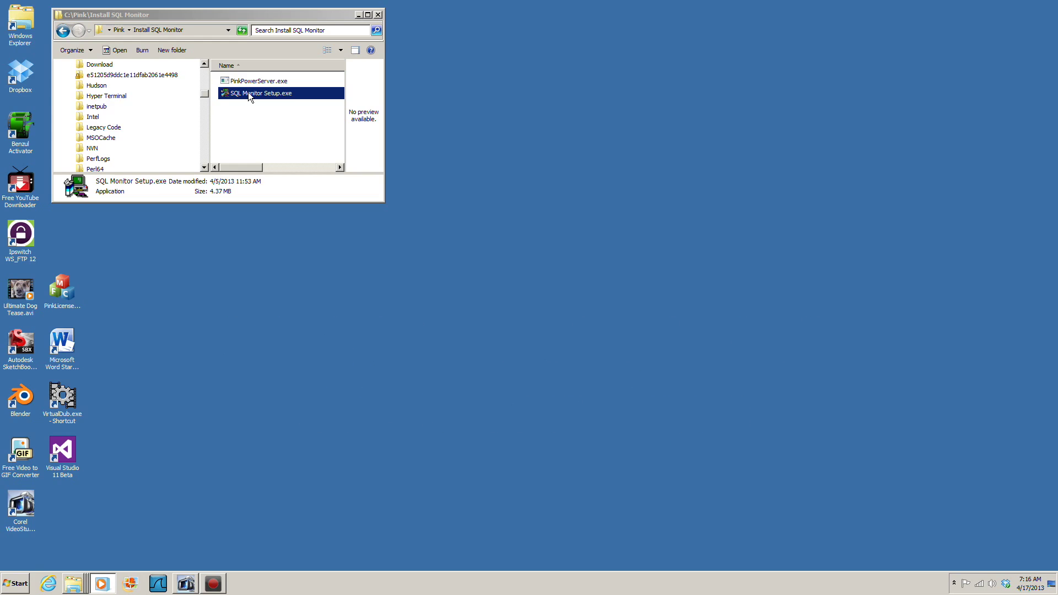
right_click(248, 93)
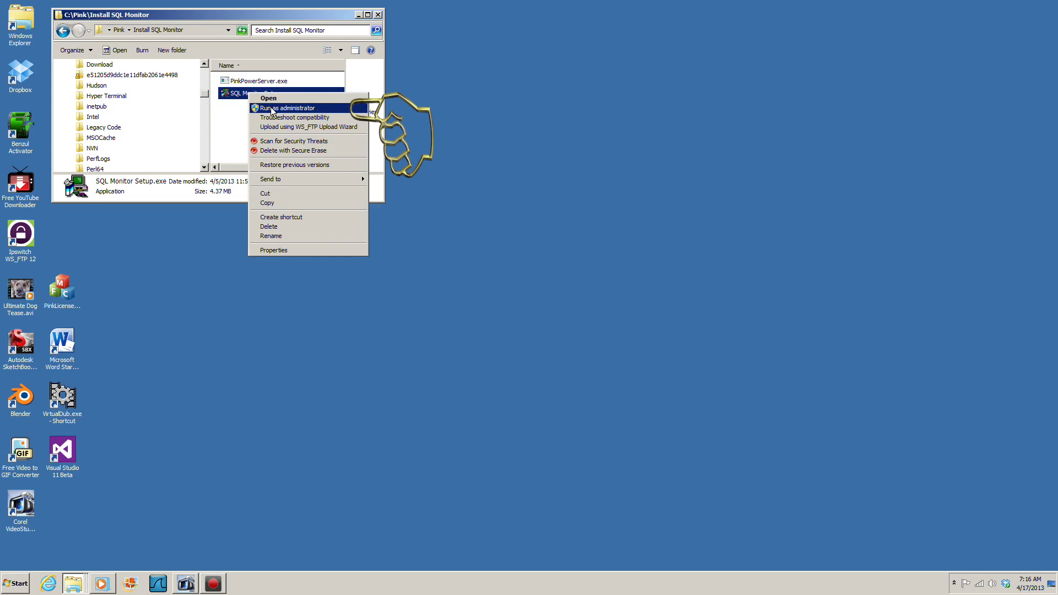
click(272, 108)
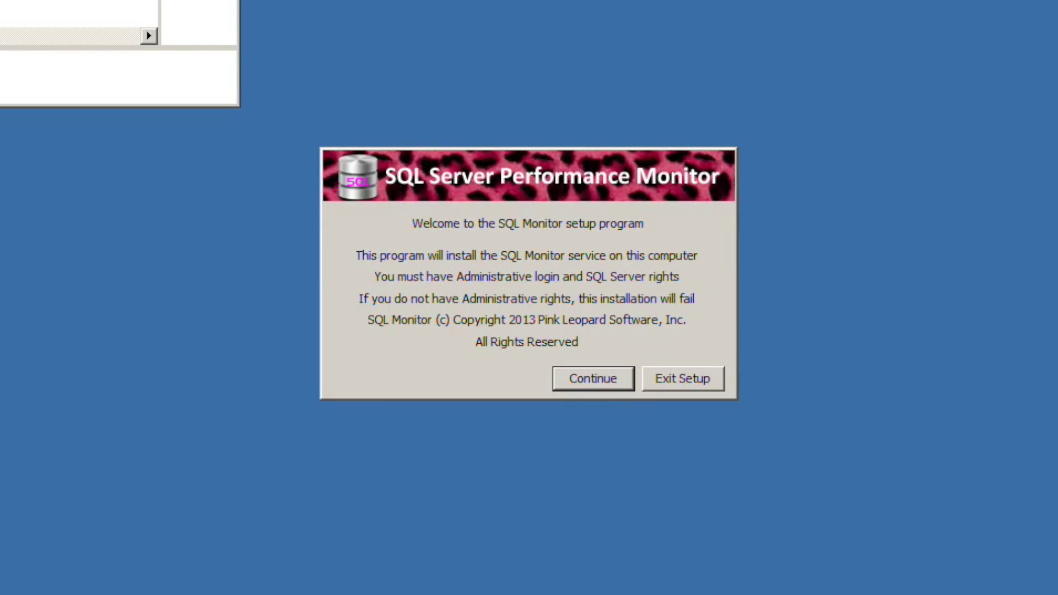
- Move past the welcome screen, read through the license text, and accept the agreement
click(600, 376)
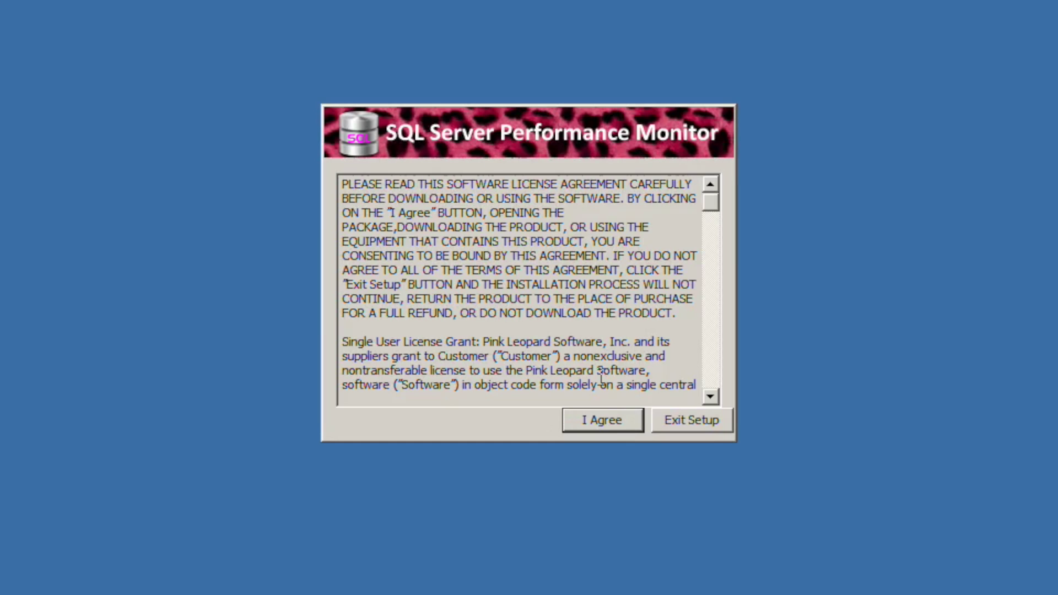
drag(711, 197, 729, 376)
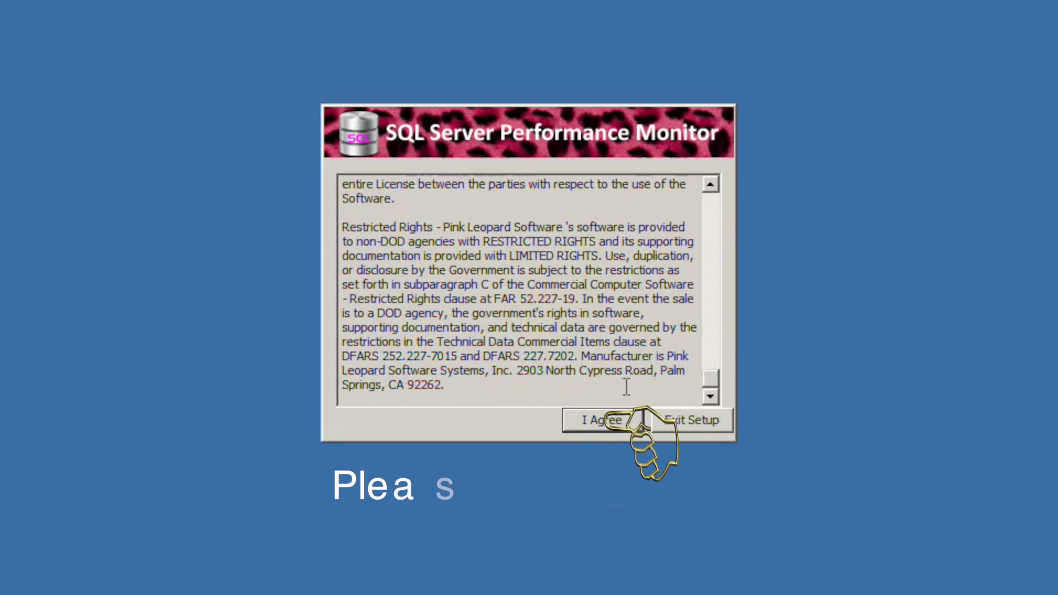
click(583, 422)
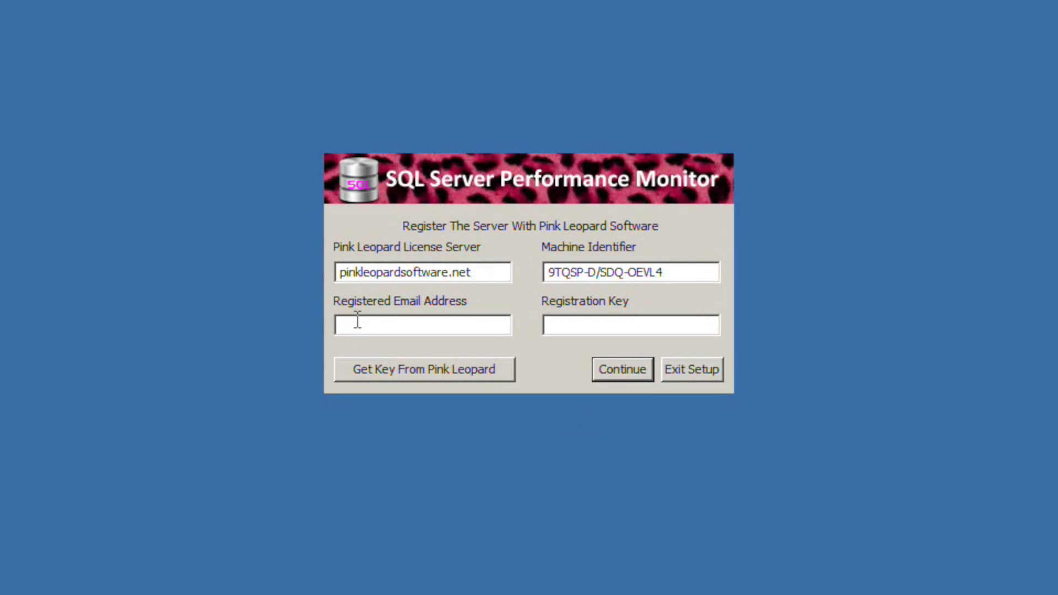
- Replace the license server with 127.0.0.1 and enter the registered e-mail address
drag(474, 271, 307, 269)
text(12)
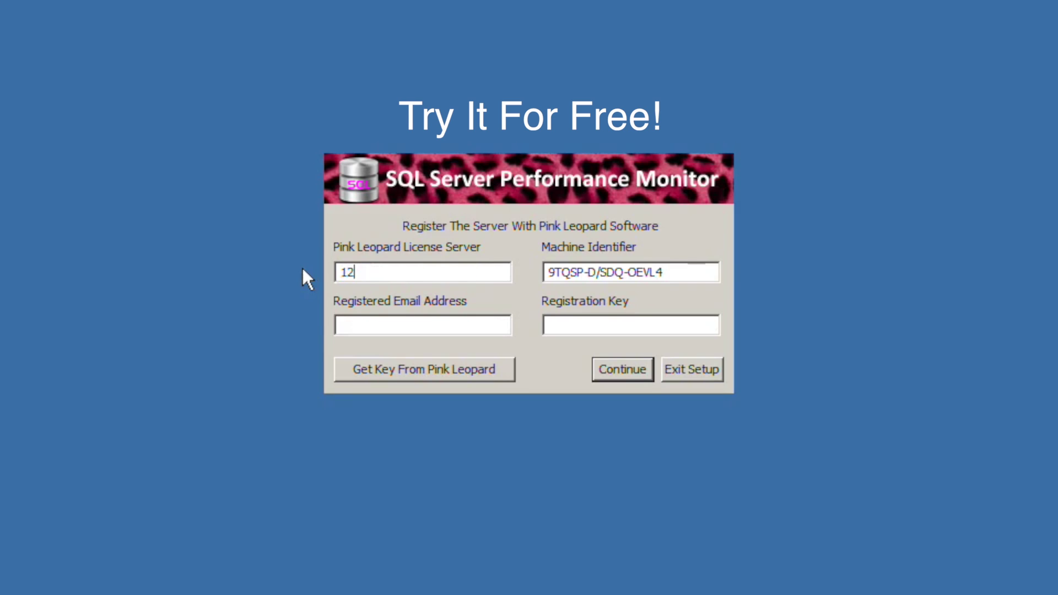
text(7.0.0.1)
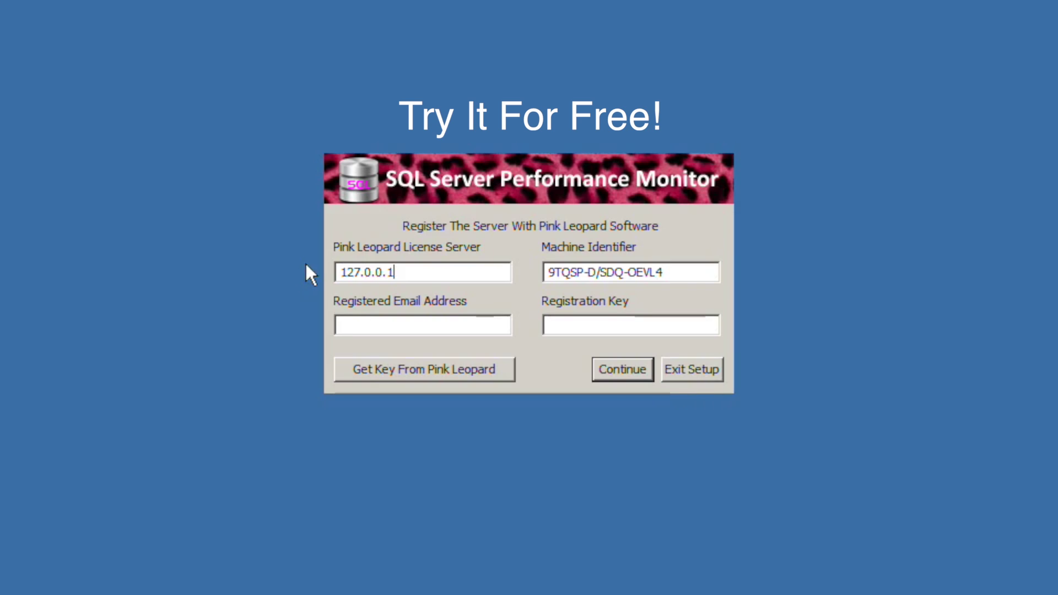
click(352, 319)
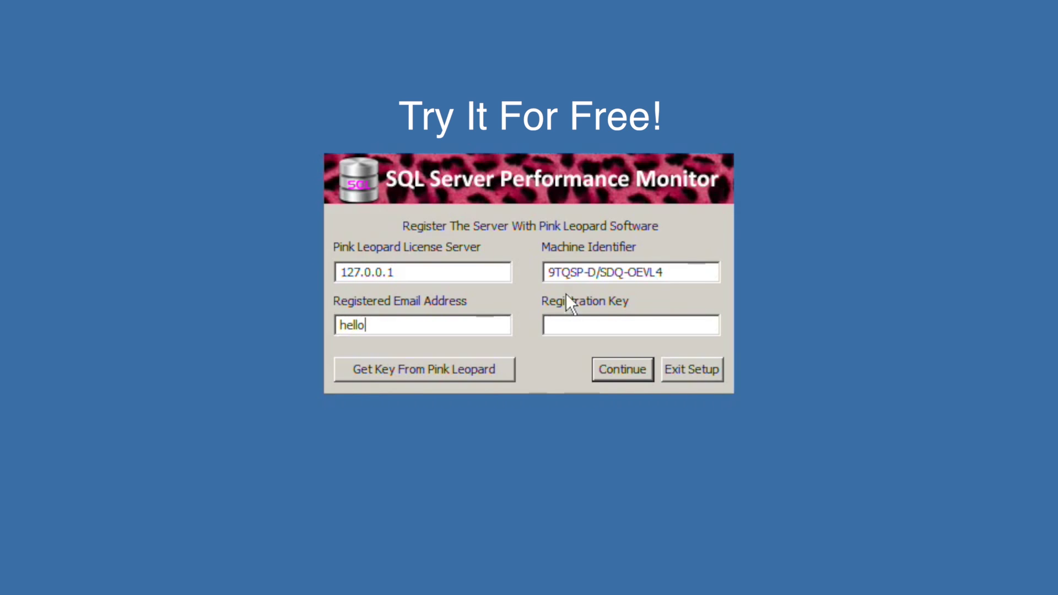
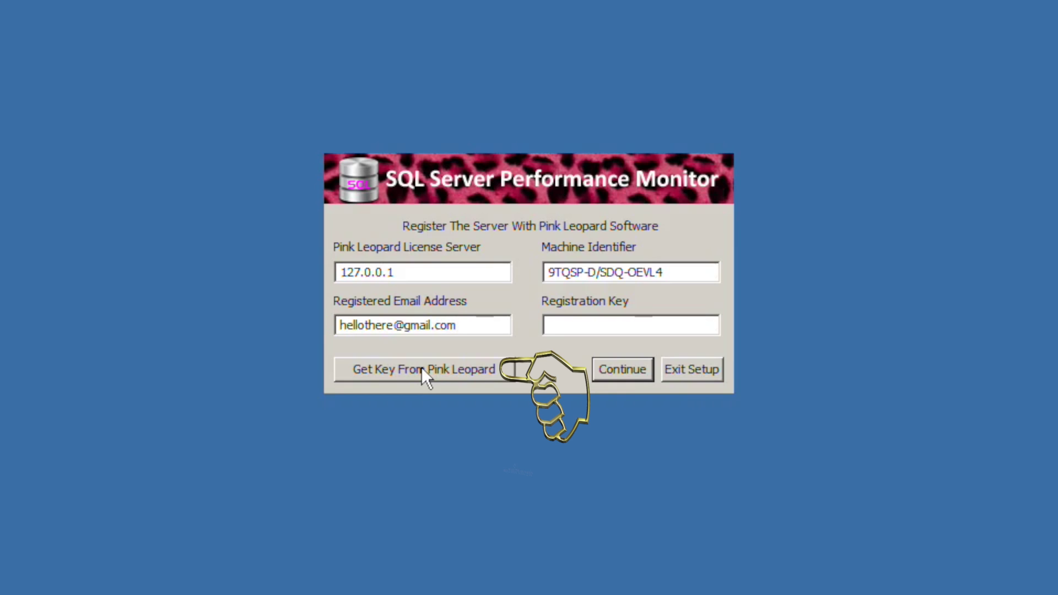
- Get a registration key from Pink Leopard for the Registration Key field
click(421, 368)
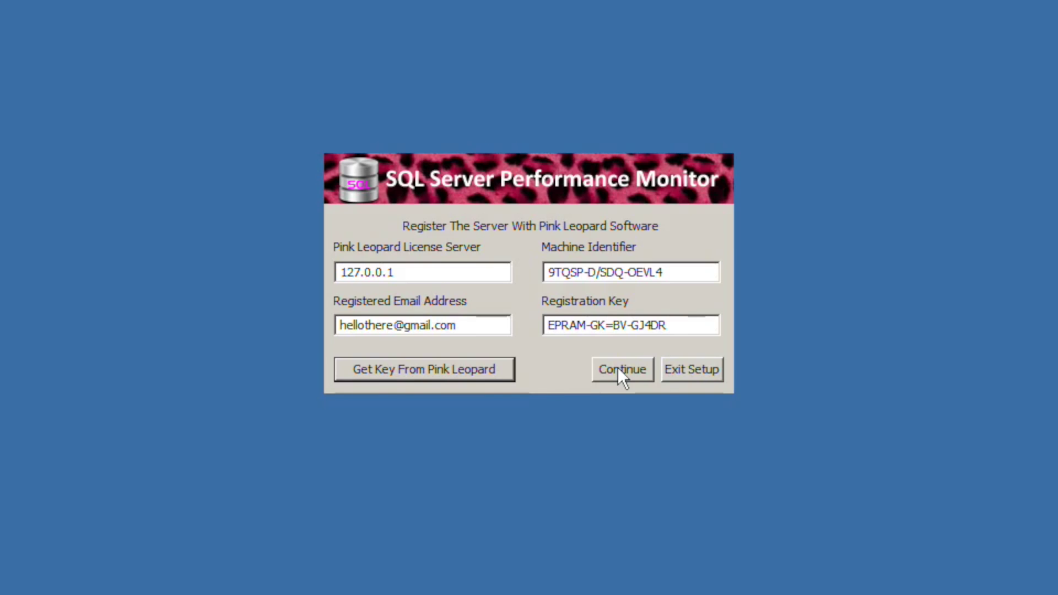
- Connect to SQL Server instance (local) as sa with its password and confirm the successful test
click(617, 367)
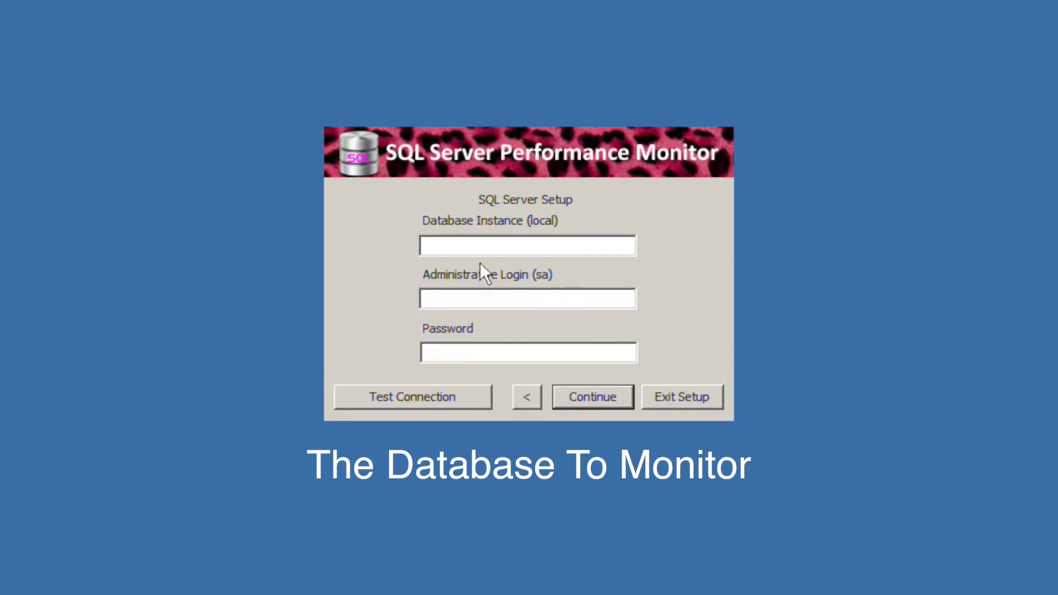
click(448, 244)
text((loca)
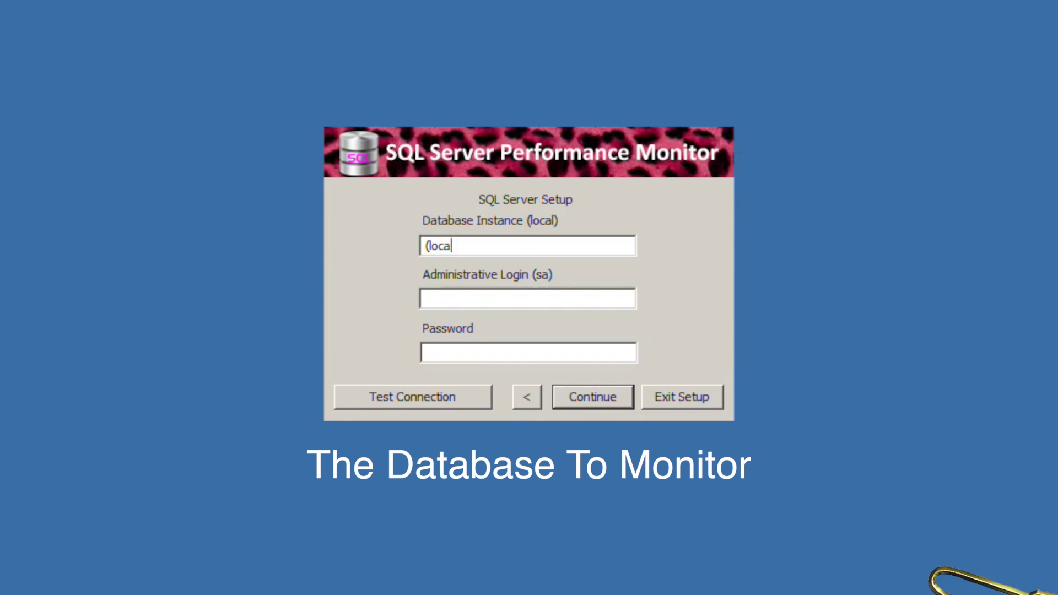
text(l))
key(Tab)
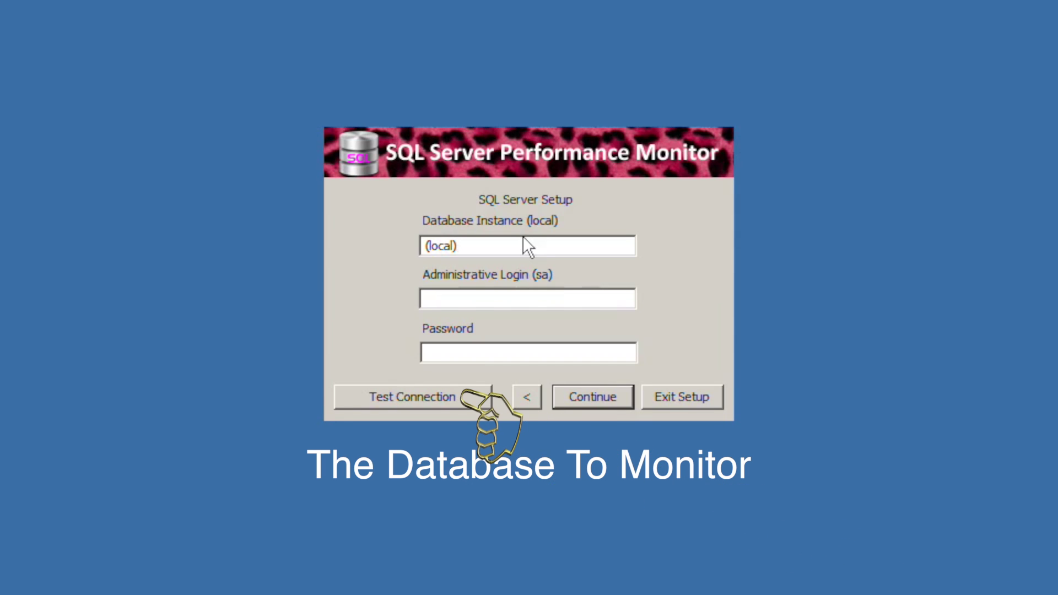
text(sa)
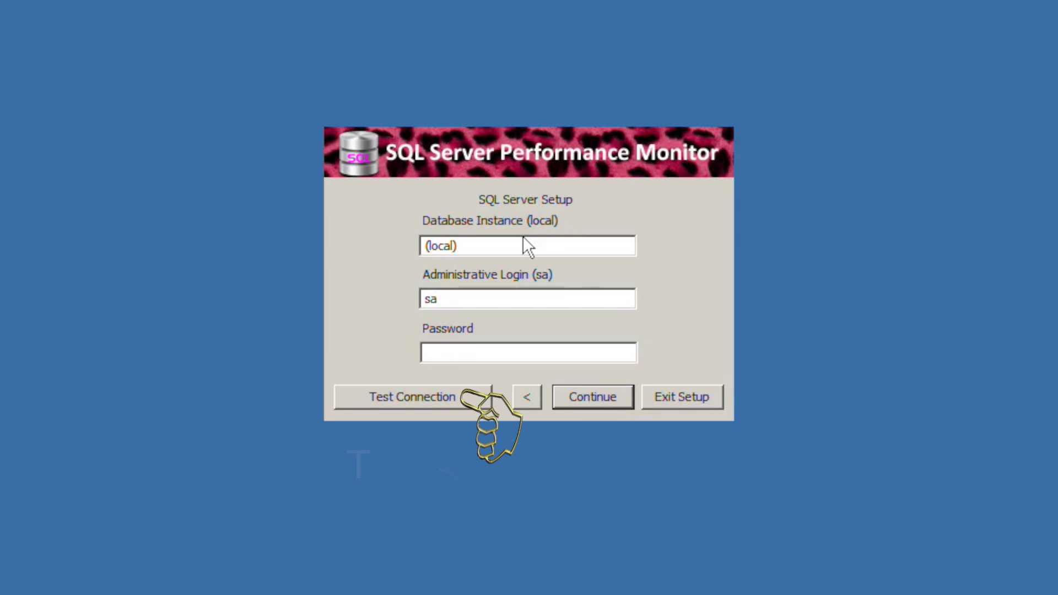
key(Tab)
text(******)
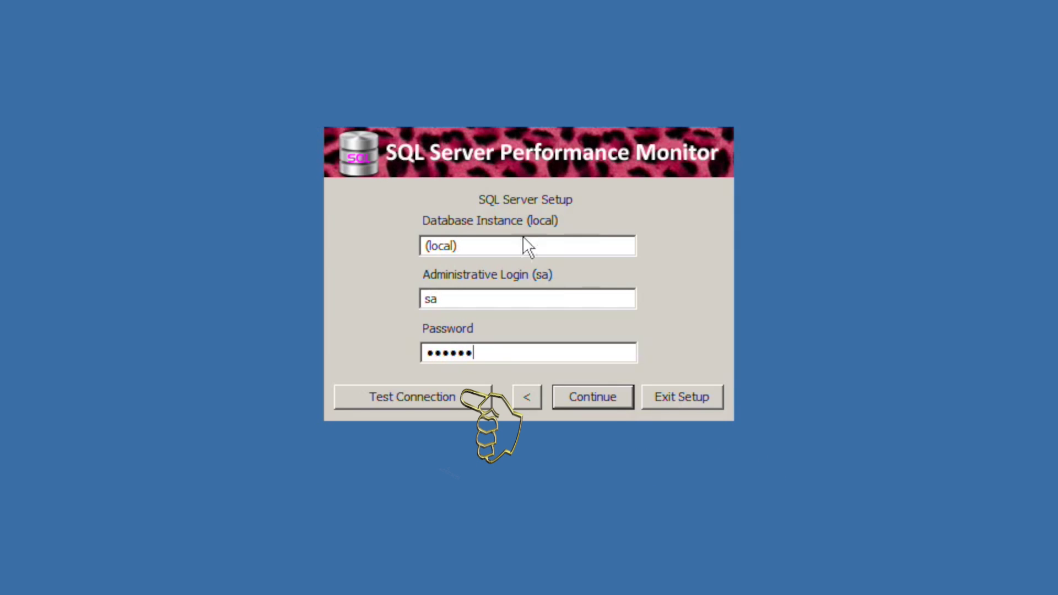
text(*)
click(396, 396)
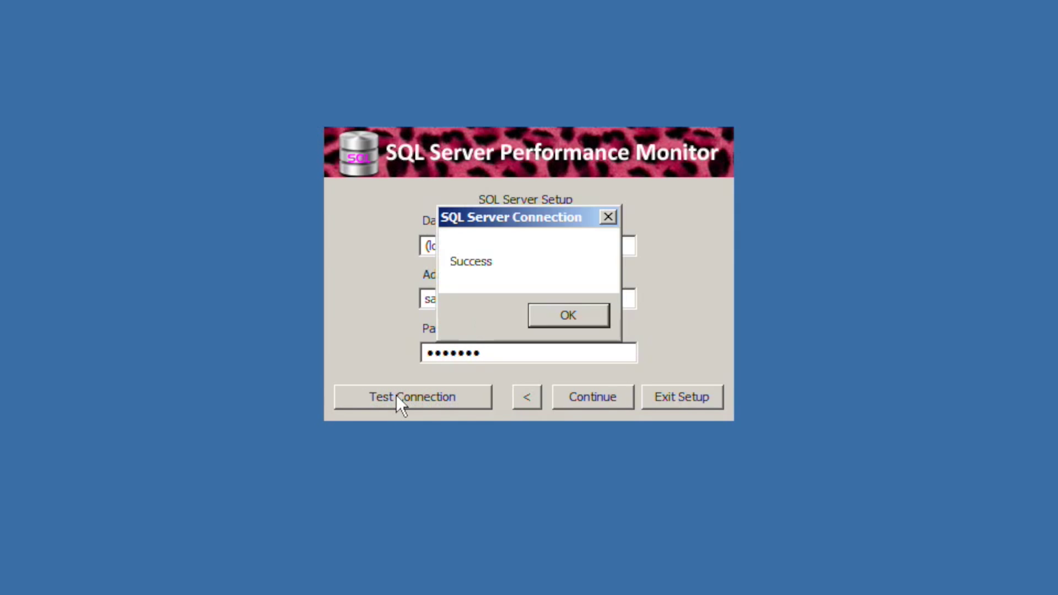
key(Return)
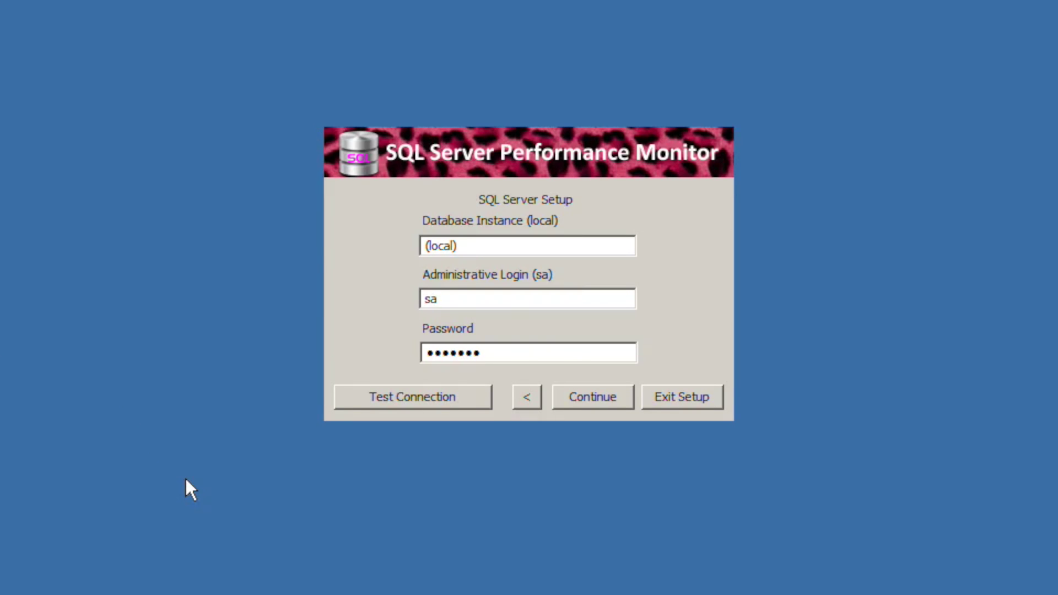
- On the service page, toggle the first device's authorization off and on, leaving it Waiting For Authentication
click(588, 394)
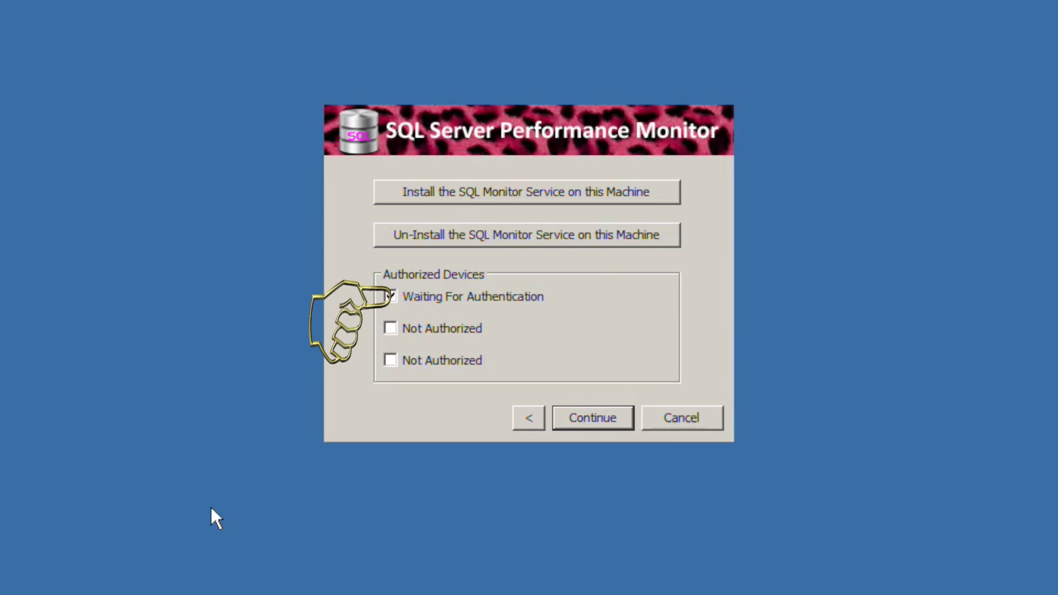
click(427, 297)
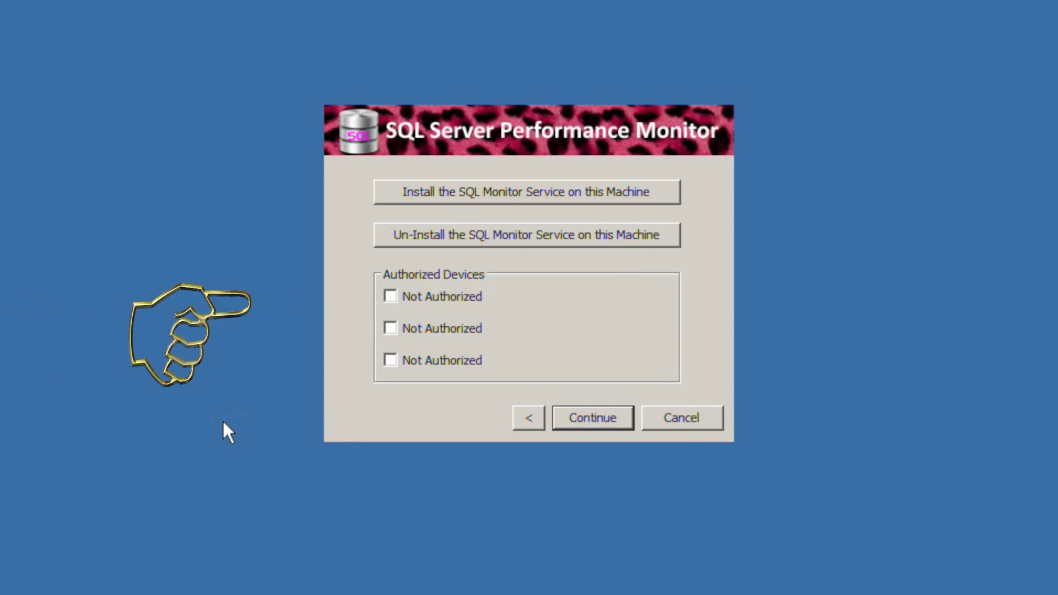
click(428, 296)
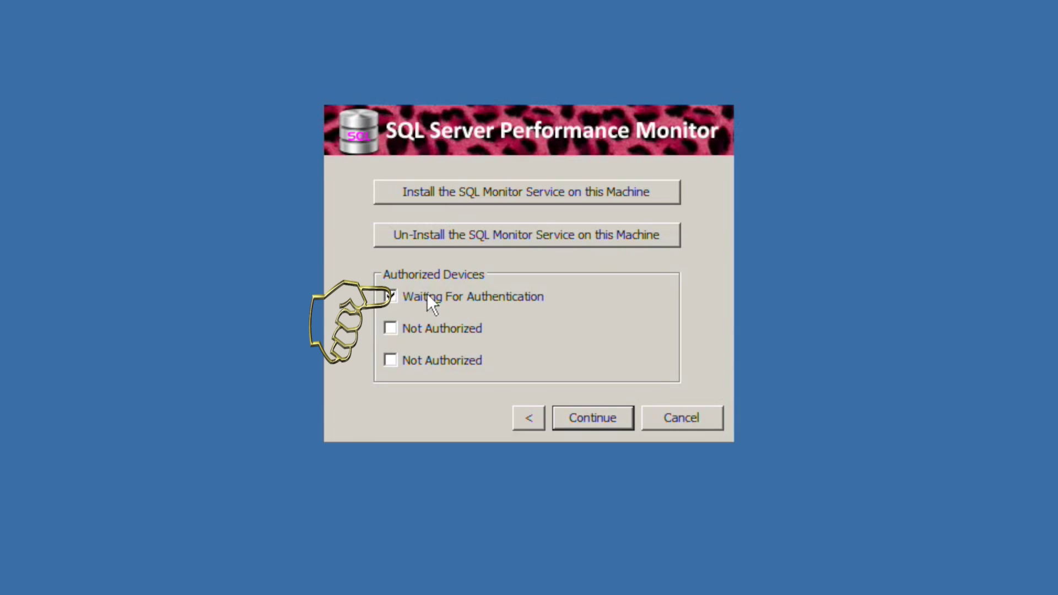